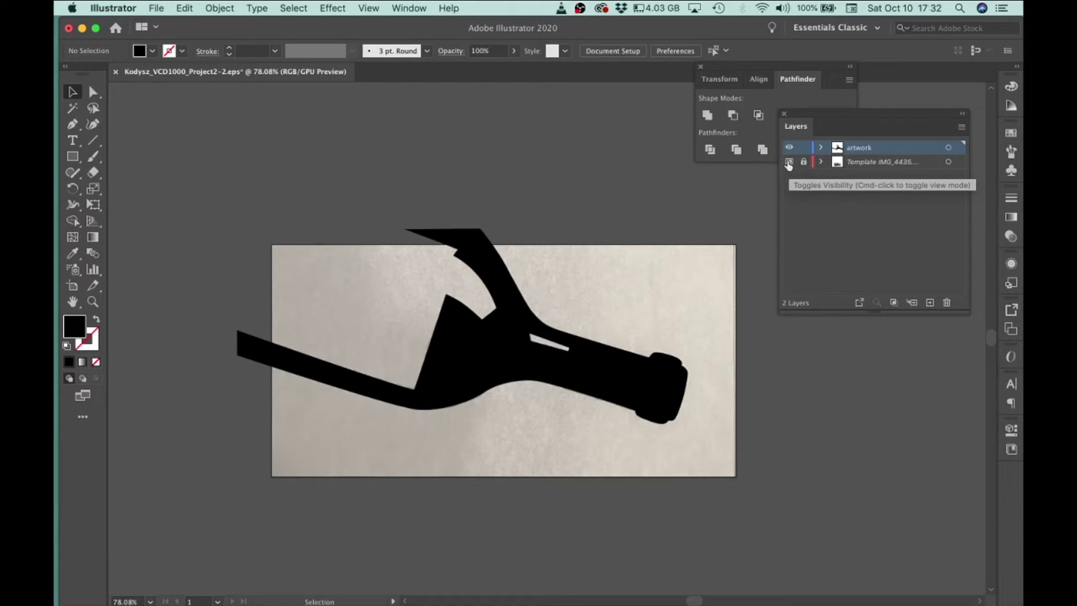
Hide the Template photo layer and zoom in on the black bottle silhouette.
click(789, 162)
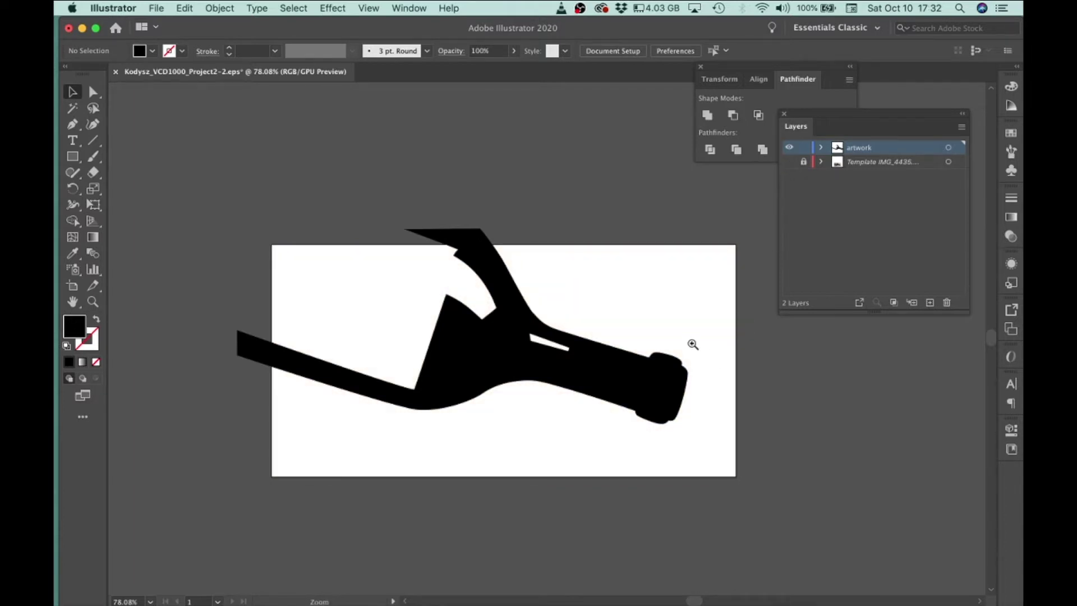
drag(692, 346, 709, 354)
scroll(644, 295, down, 3)
scroll(596, 288, up, 3)
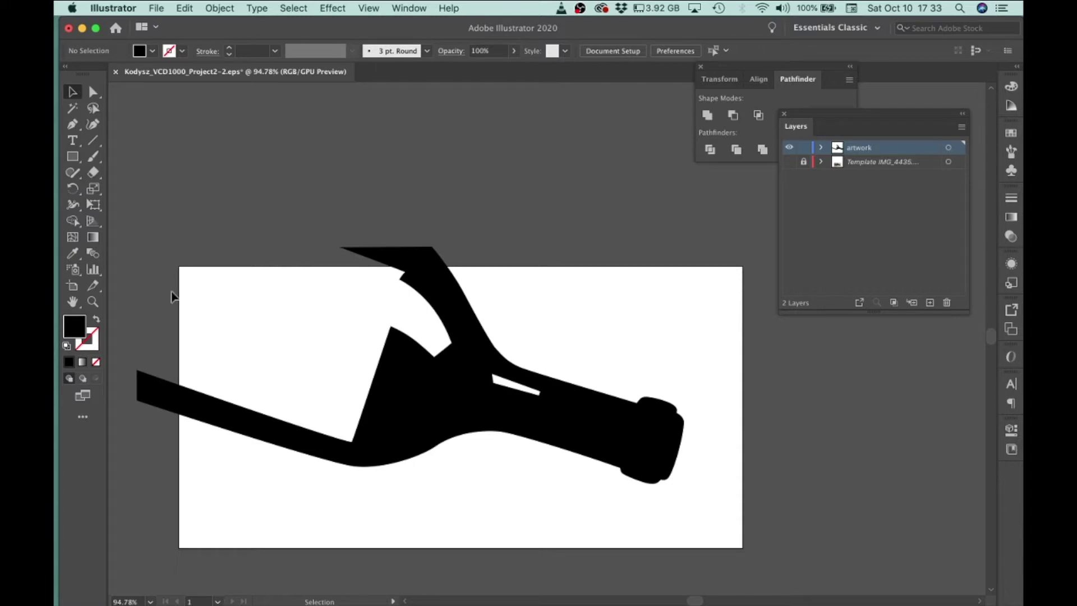
drag(73, 157, 132, 152)
Turn on Snap to Grid and draw a rectangle from corner to corner of the artboard.
click(369, 8)
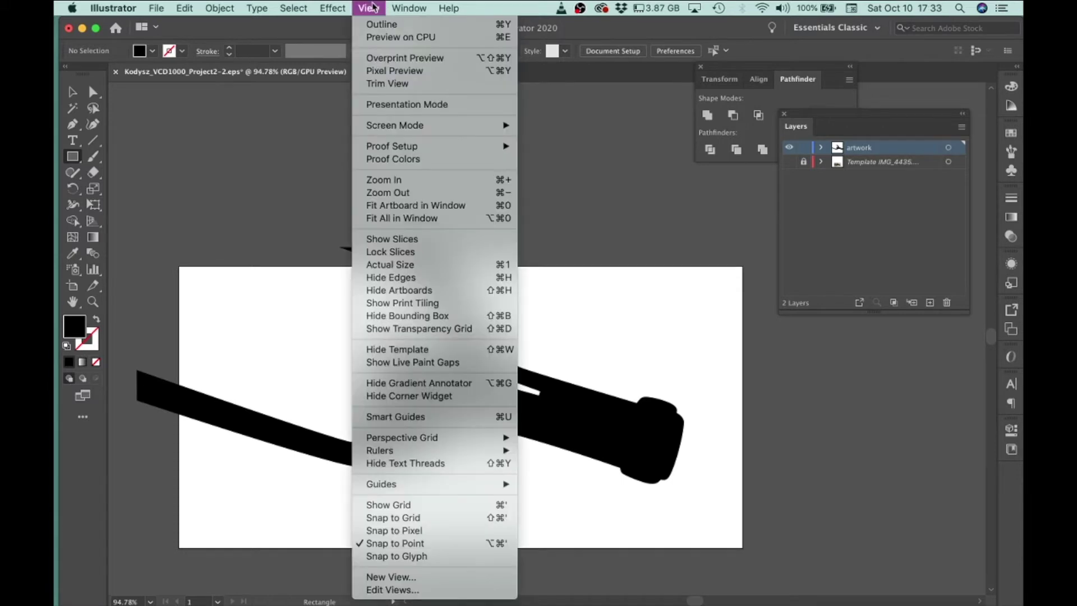
click(395, 519)
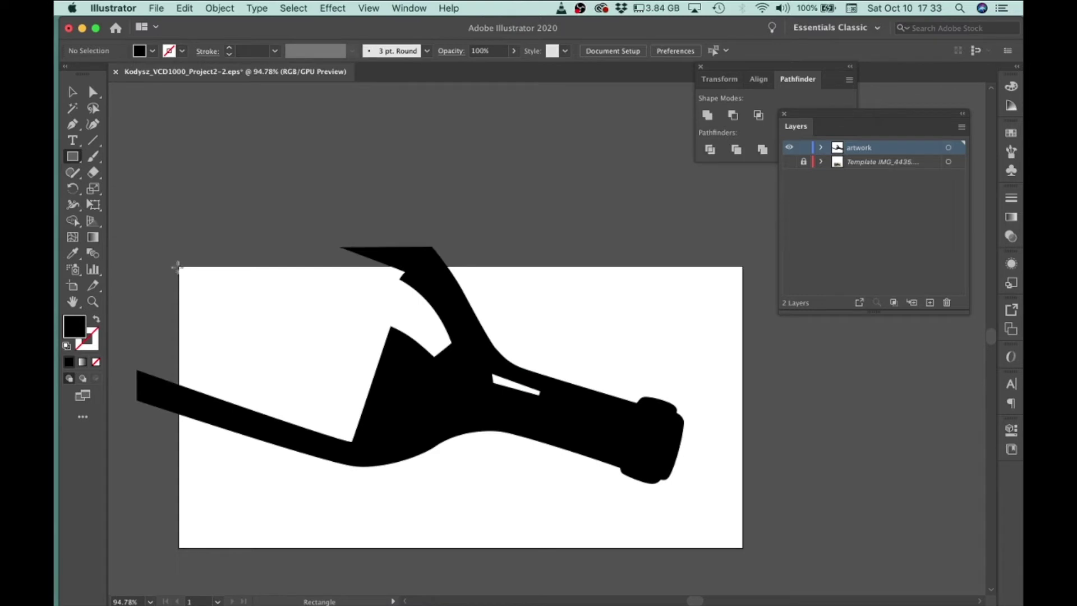
drag(179, 266, 742, 547)
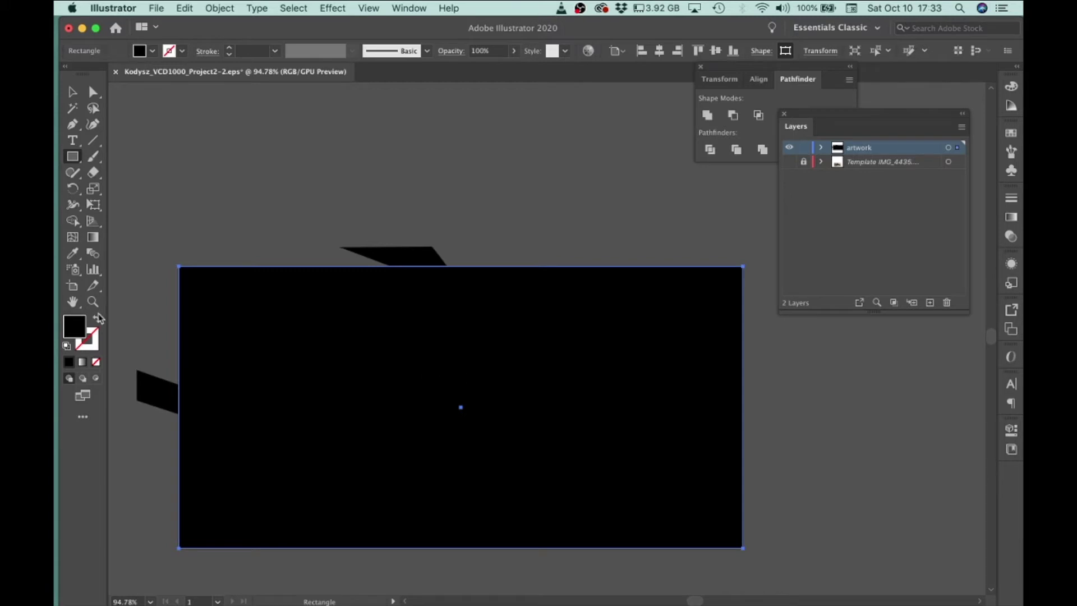
Give the rectangle a fill of None and a black stroke so the bottle shows through.
click(97, 368)
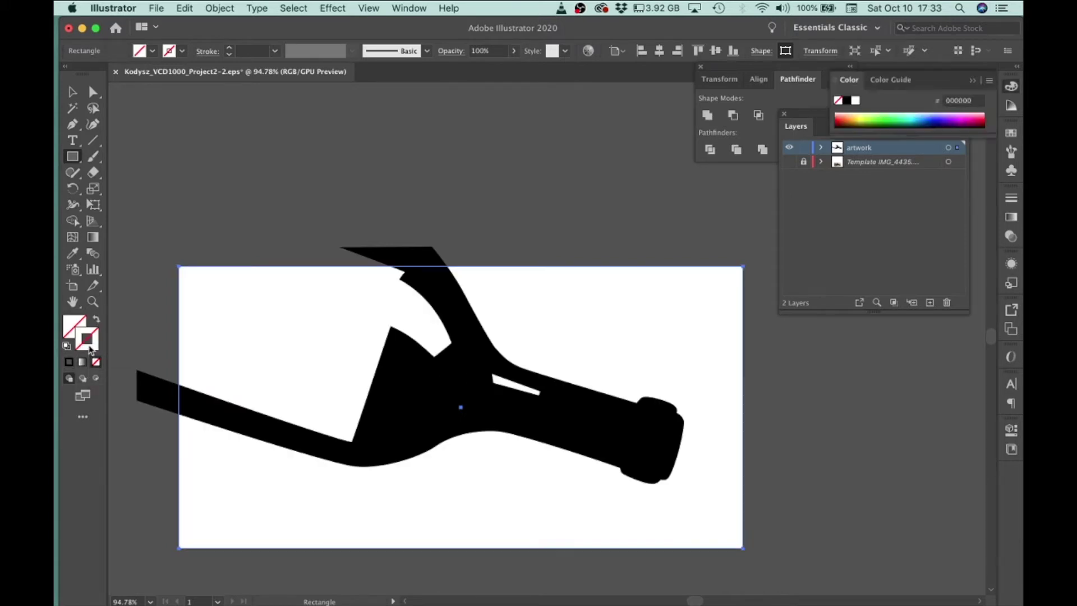
click(87, 341)
click(69, 362)
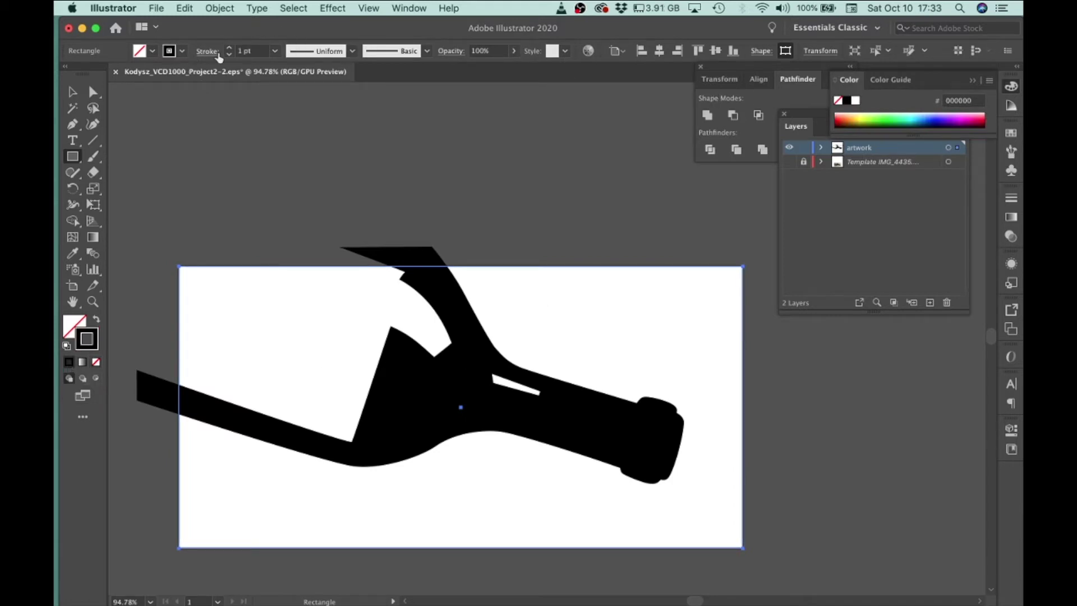
click(1011, 86)
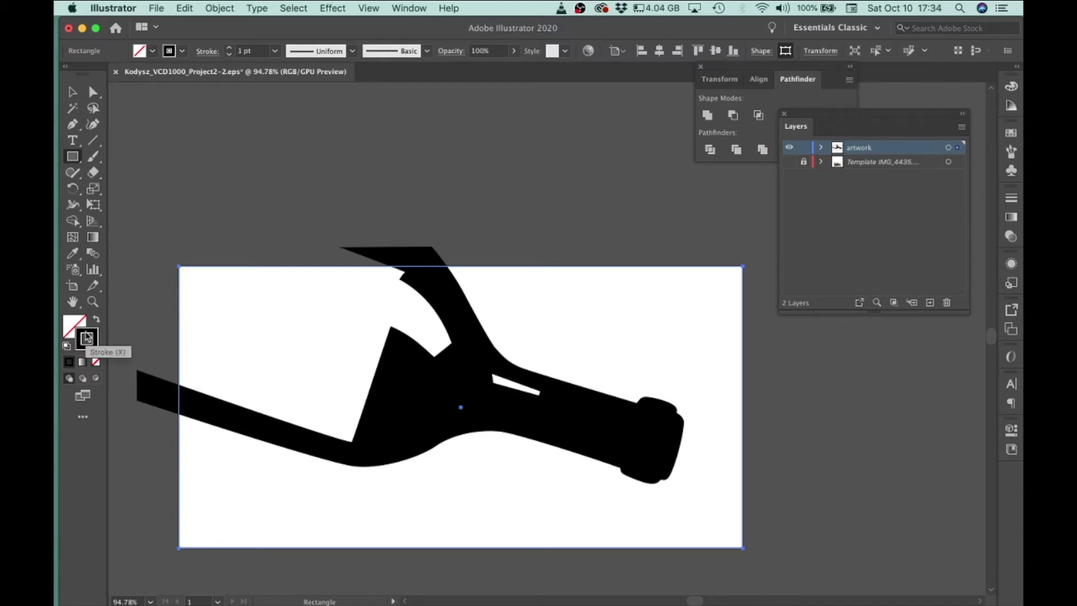
click(87, 337)
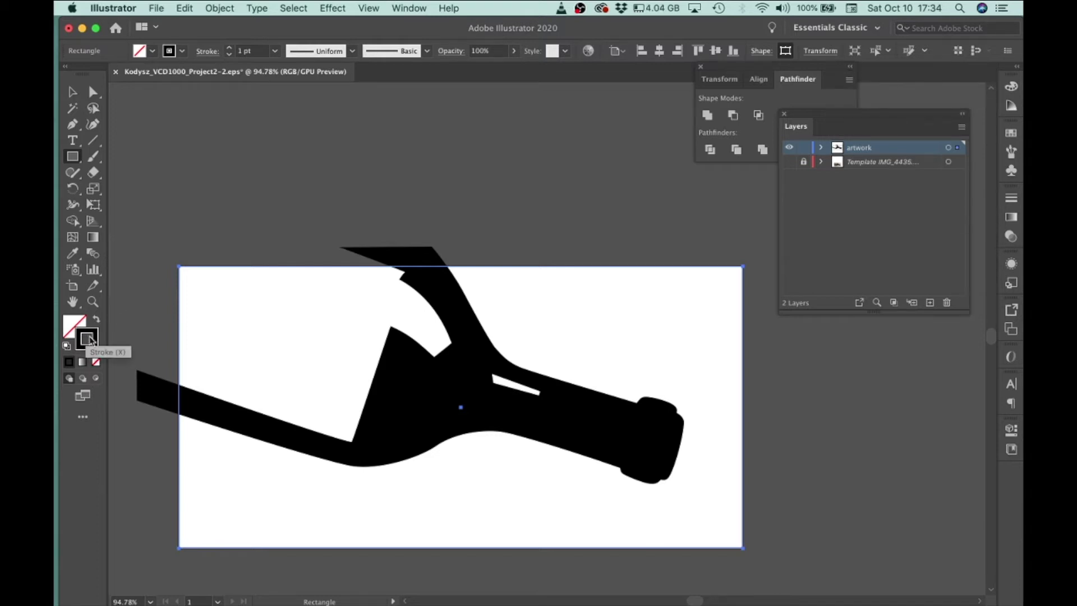
click(183, 51)
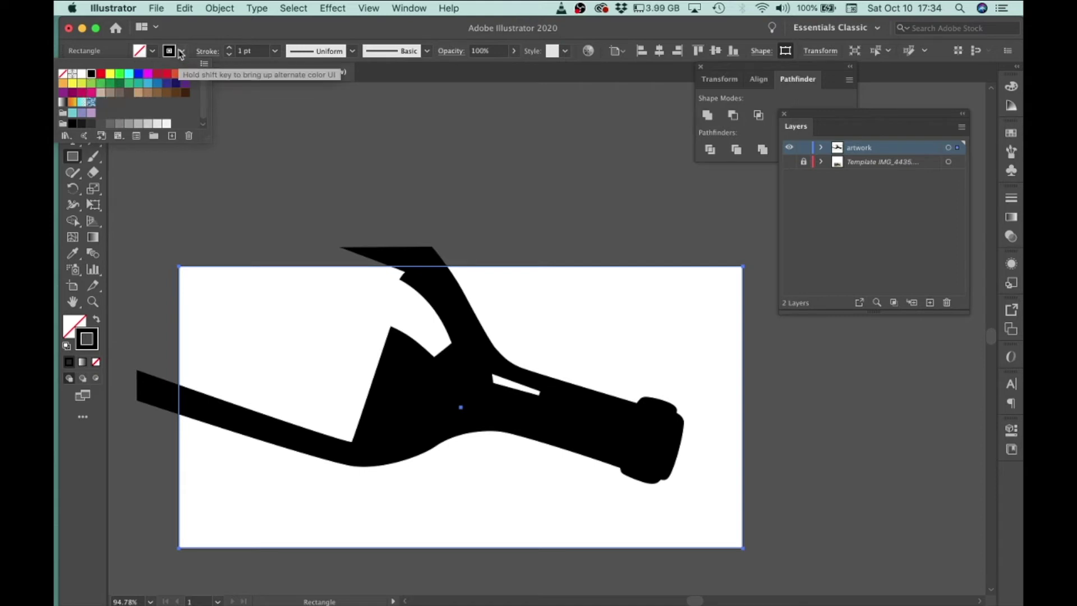
click(180, 53)
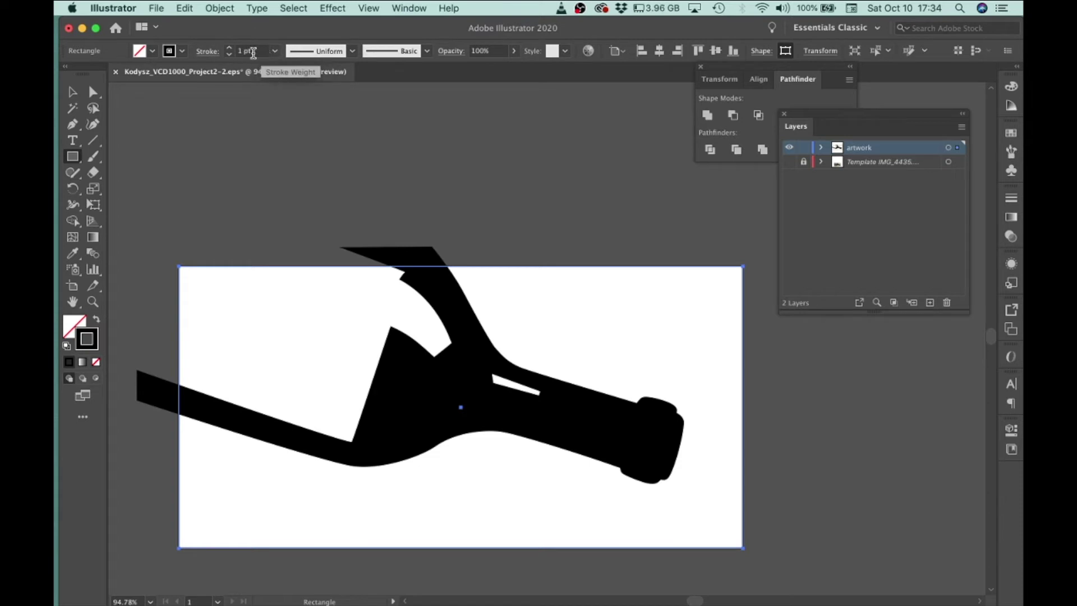
Try an 18 pt stroke weight on the rectangle, then settle on 8 pt.
click(274, 51)
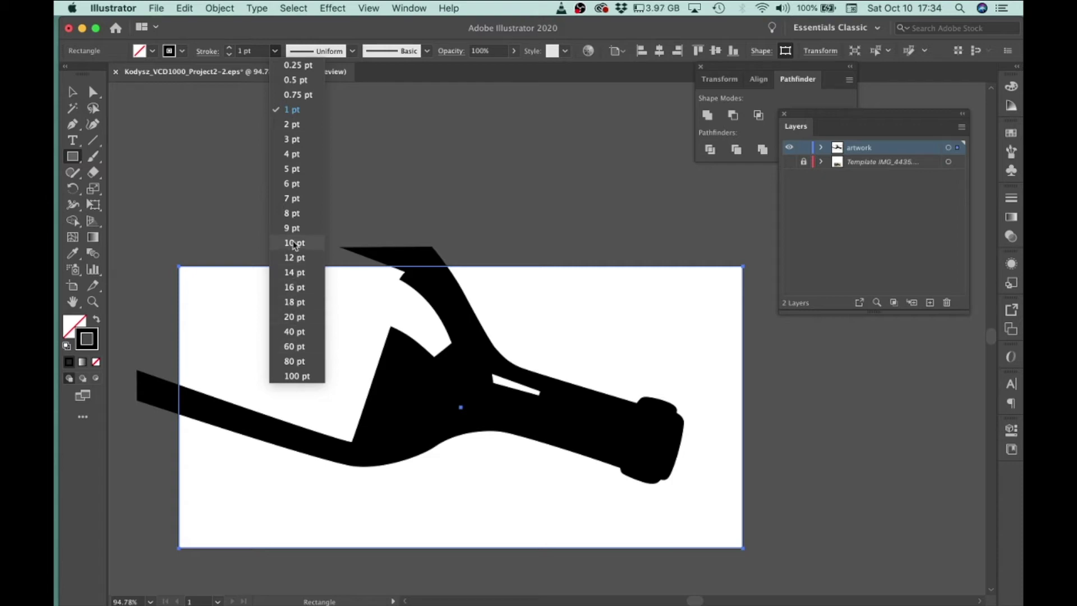
click(292, 303)
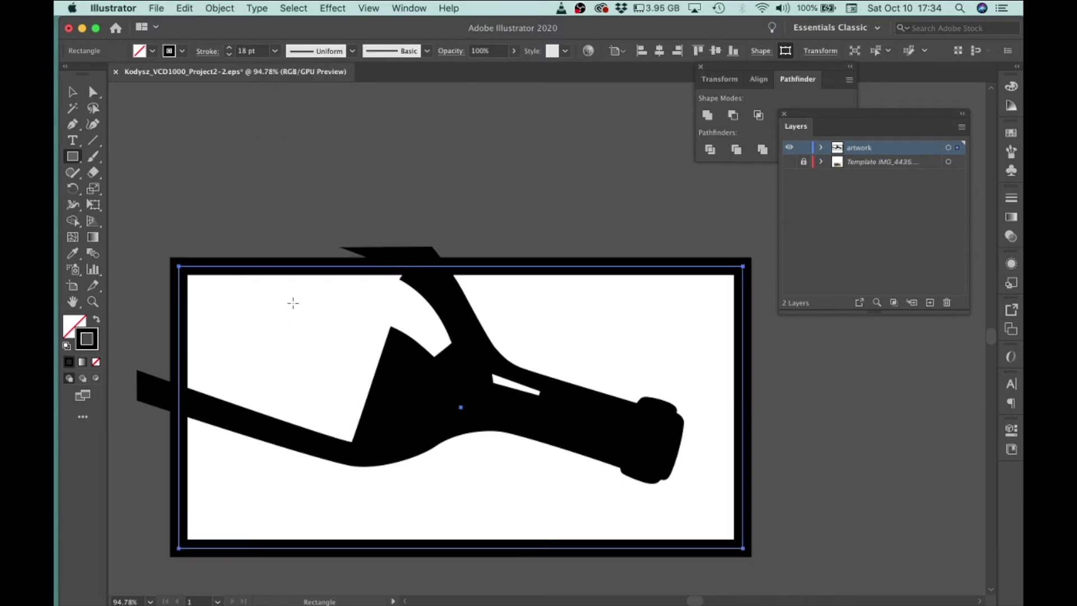
click(274, 51)
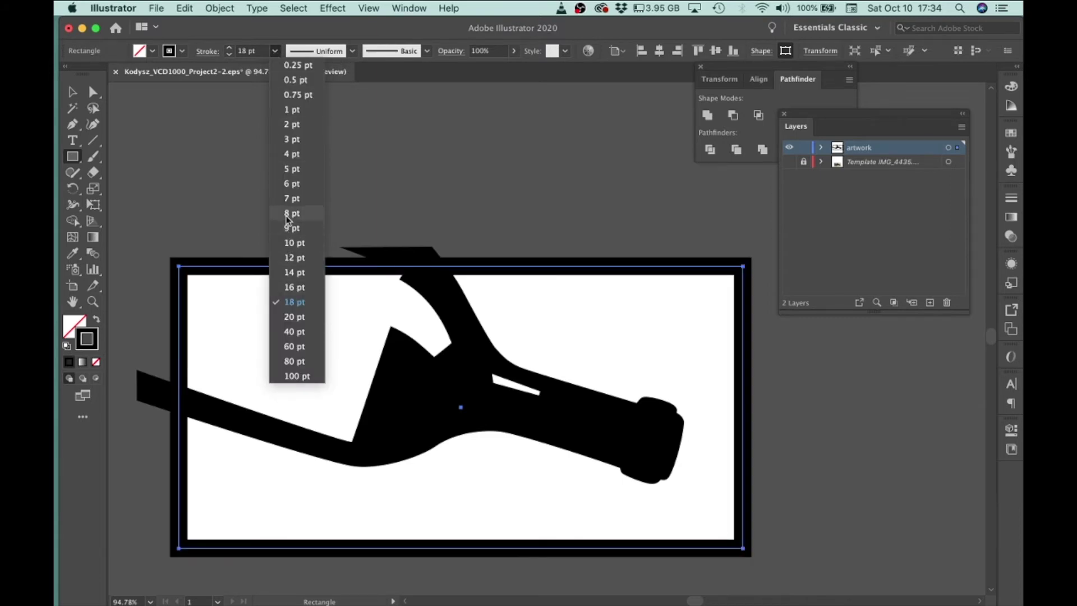
click(289, 214)
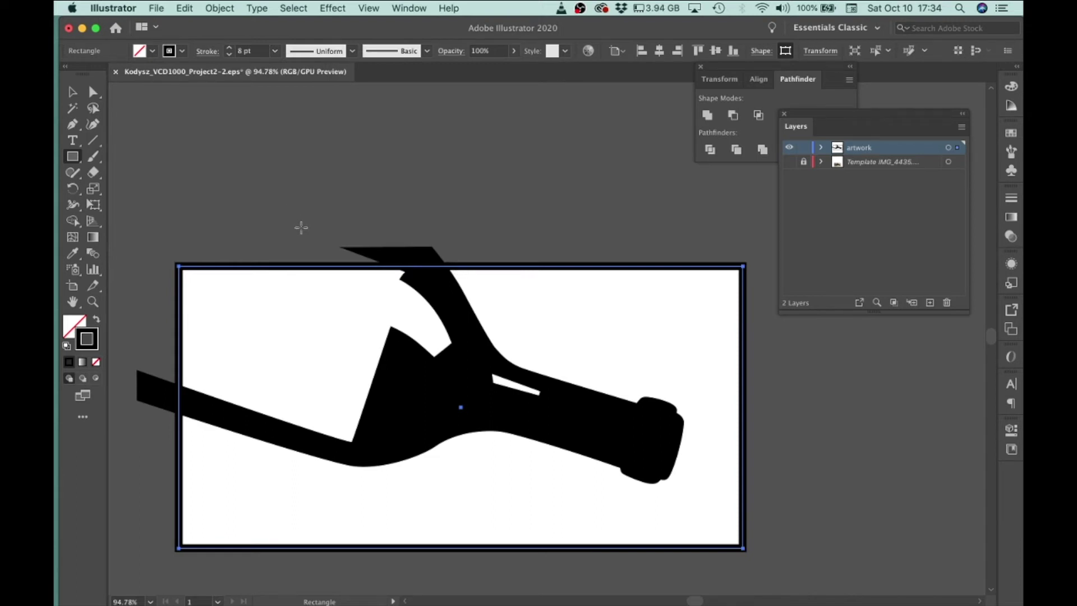
drag(743, 268, 901, 426)
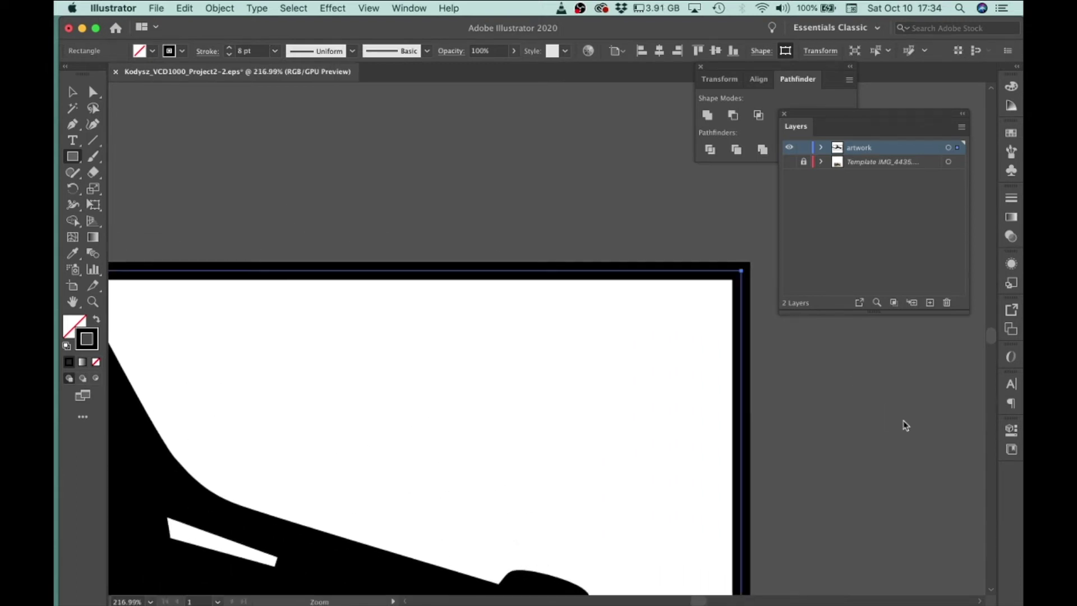
Zoom further into the rectangle's top-right corner where the border meets the artboard edge.
drag(797, 370, 851, 401)
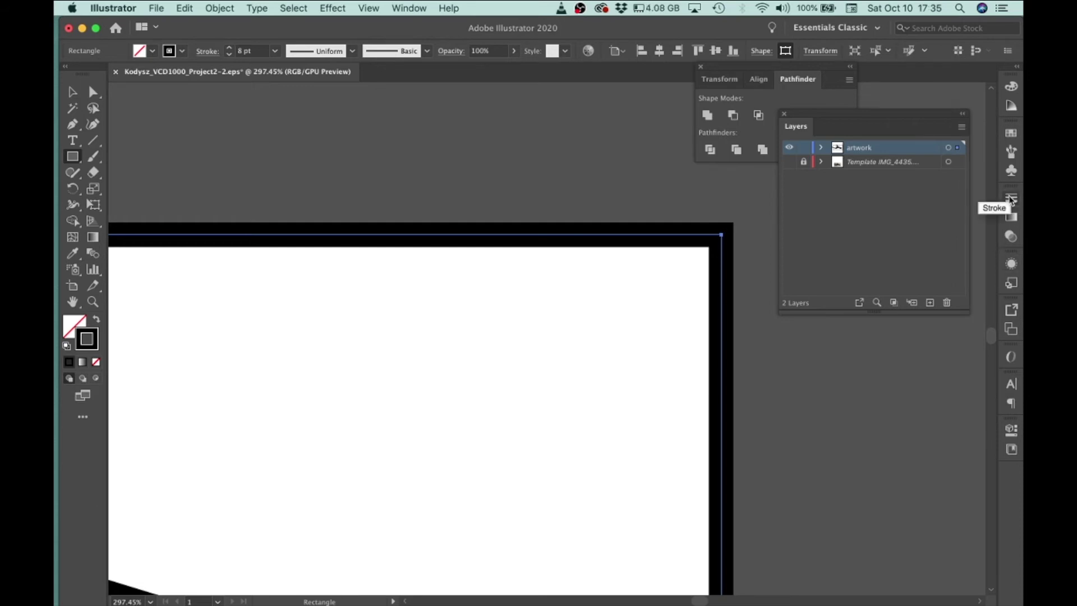
Set the rectangle's stroke to Align Stroke to Inside in the Stroke panel.
click(1011, 199)
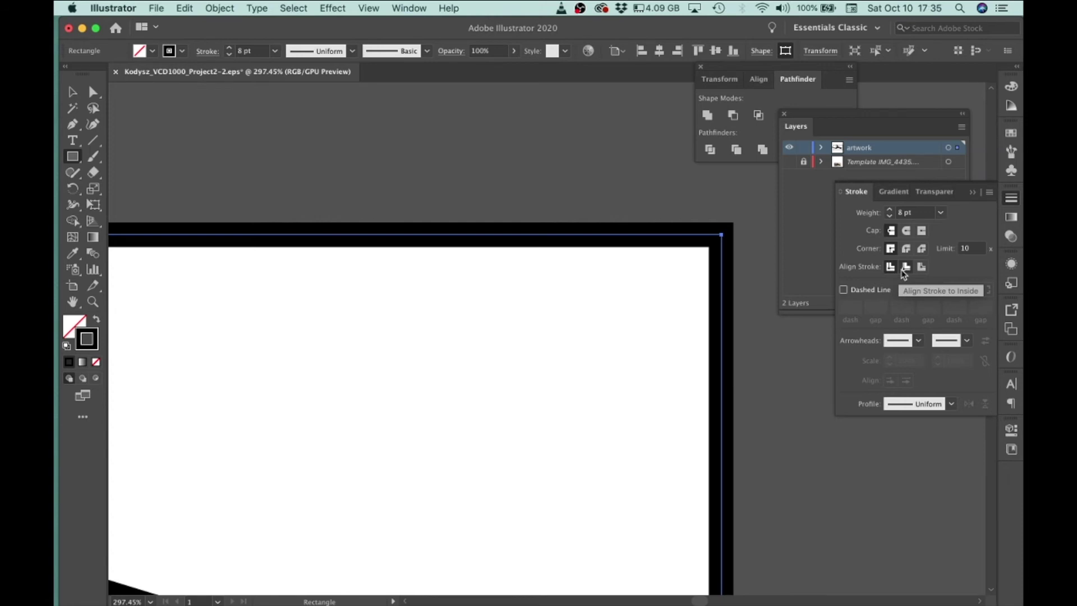
click(905, 267)
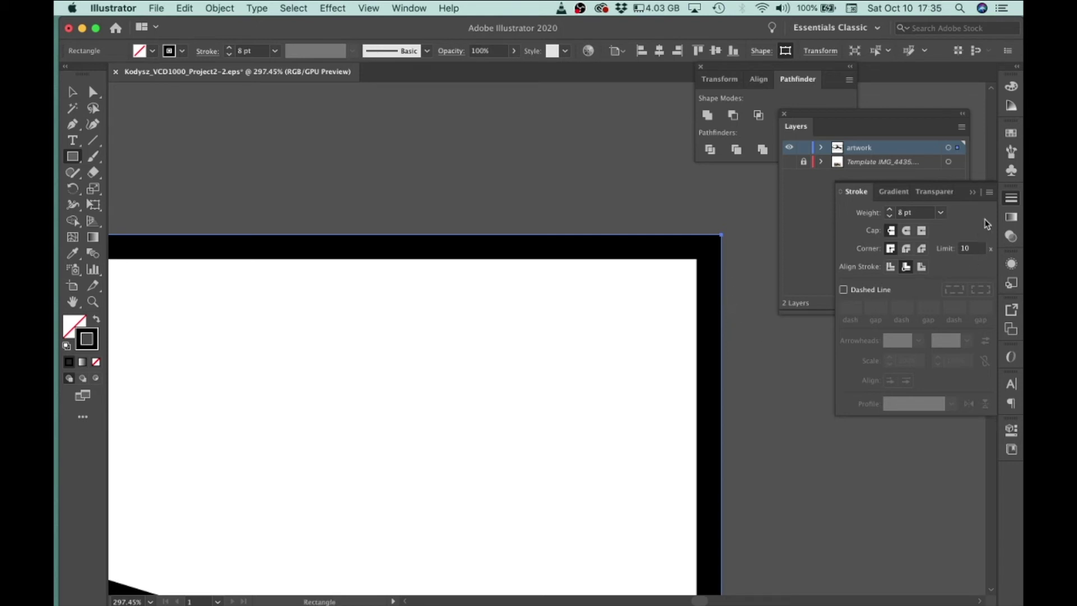
click(1010, 199)
alt+click(692, 361)
Zoom back out and change the border's stroke weight to 6 pt.
alt+click(512, 308)
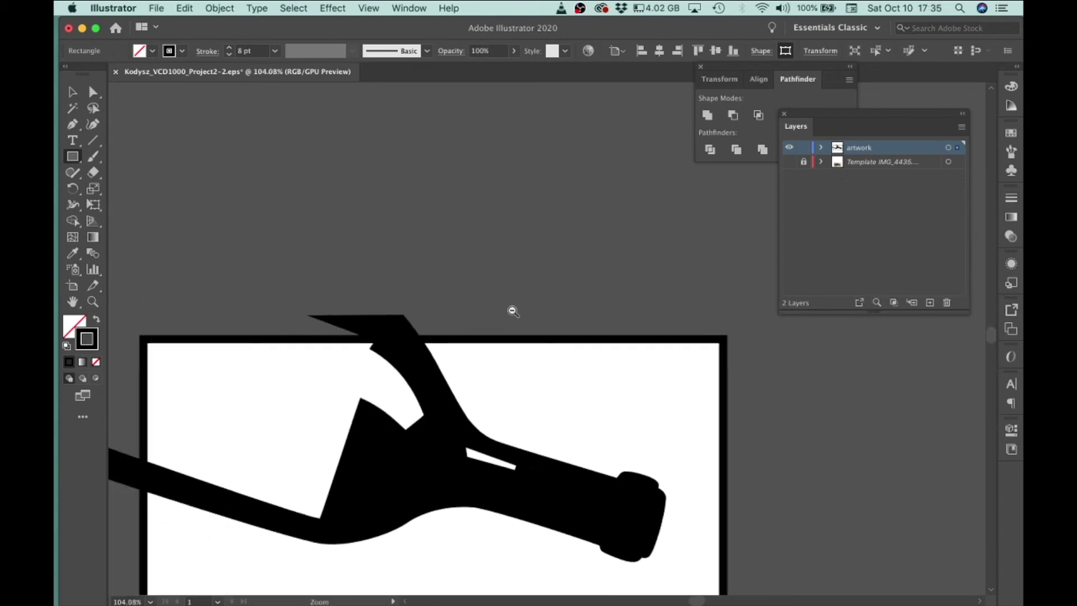
alt+click(577, 412)
drag(596, 433, 560, 344)
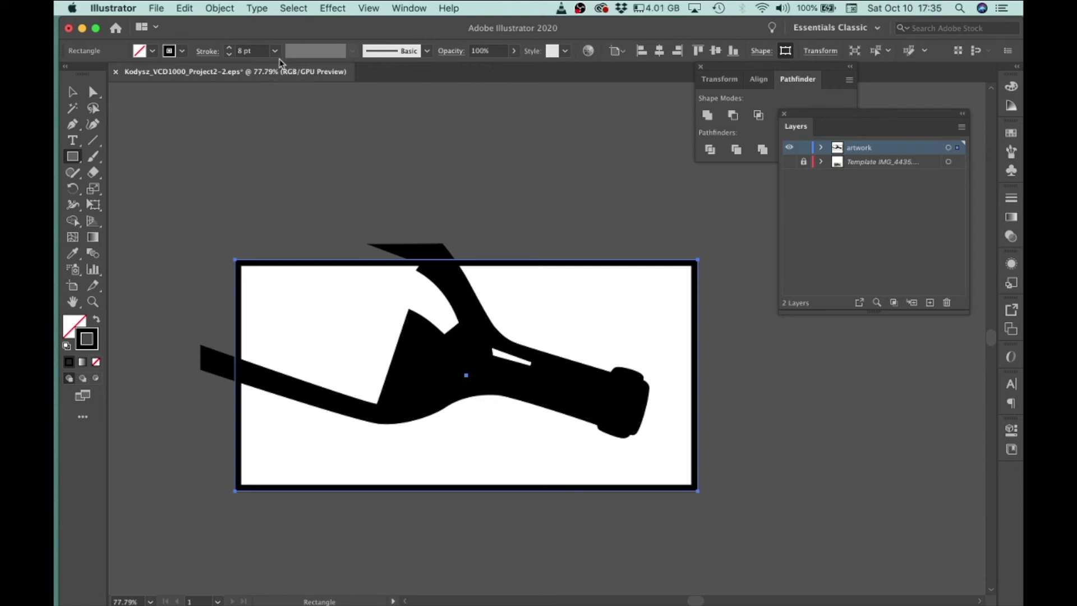
click(275, 51)
click(289, 184)
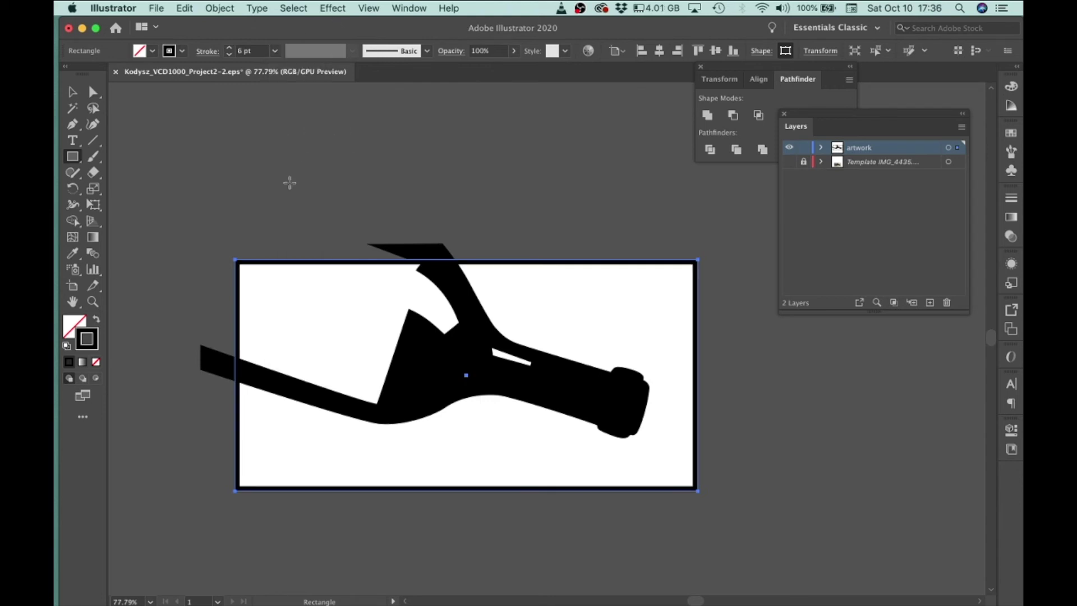
Deselect the rectangle and centre the framed artwork in the view.
key(v)
click(723, 433)
scroll(723, 432, down, 2)
drag(642, 437, 685, 452)
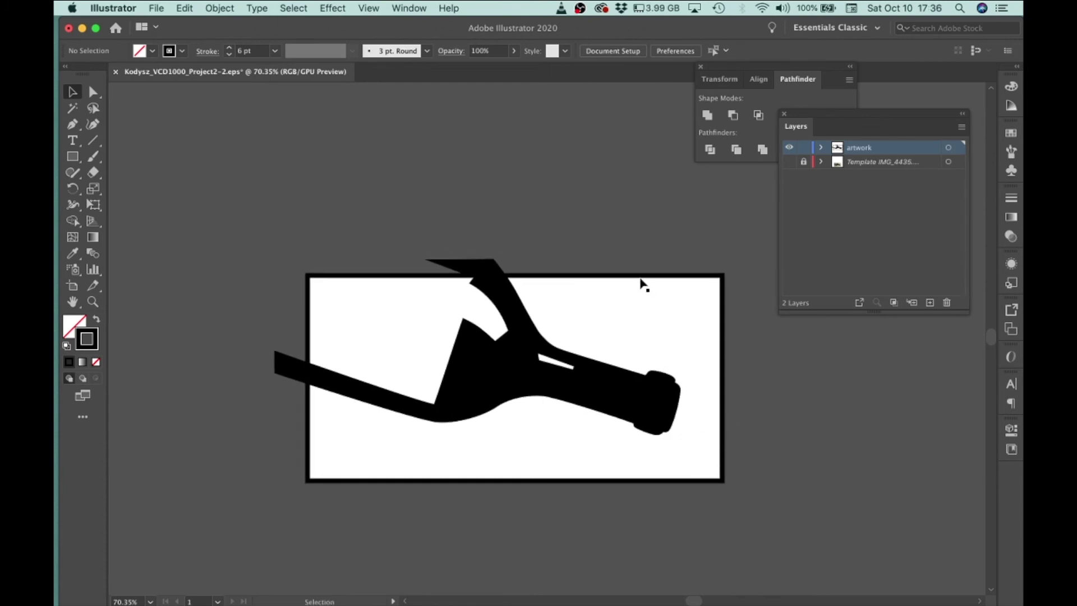
Select the bottle silhouette and enlarge it slightly from a corner handle.
click(723, 386)
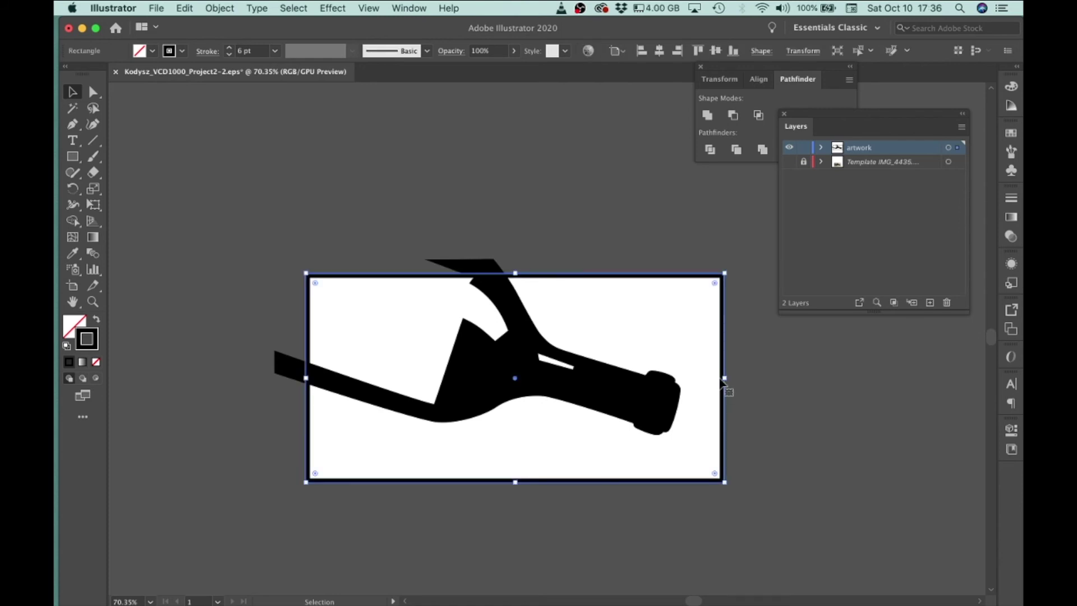
click(619, 383)
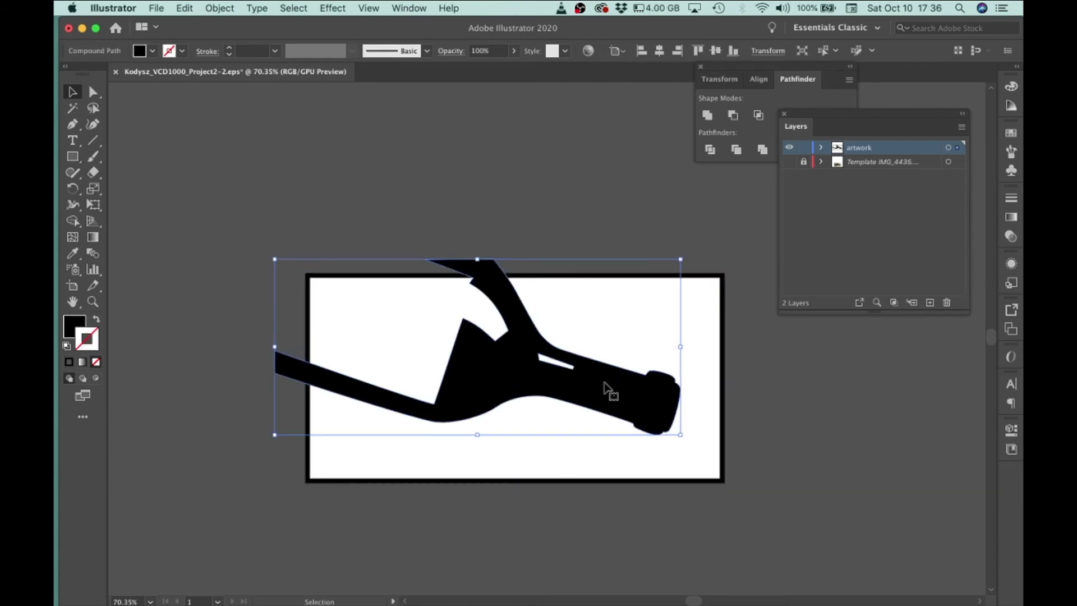
drag(604, 382, 605, 368)
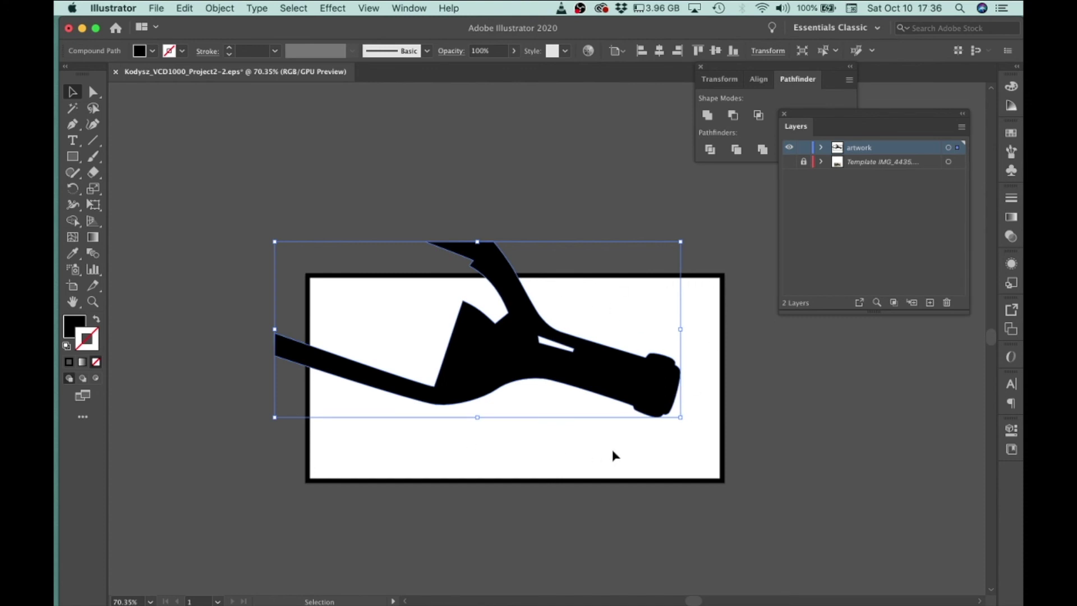
drag(614, 383, 593, 370)
key(super+z)
drag(678, 418, 705, 443)
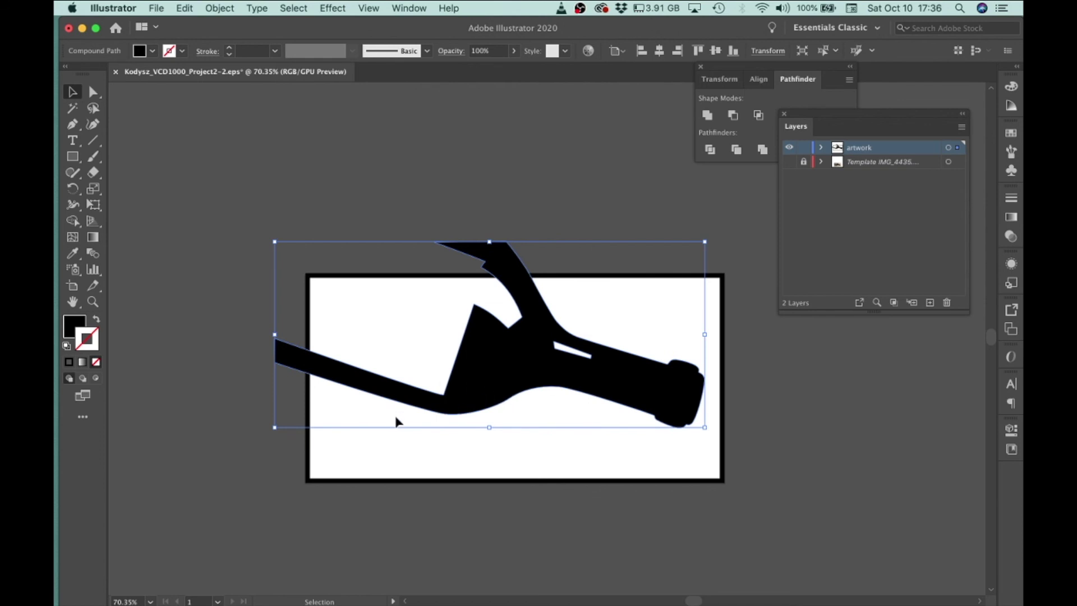
Nudge the bottle silhouette a little left and up inside the frame.
key(Left)
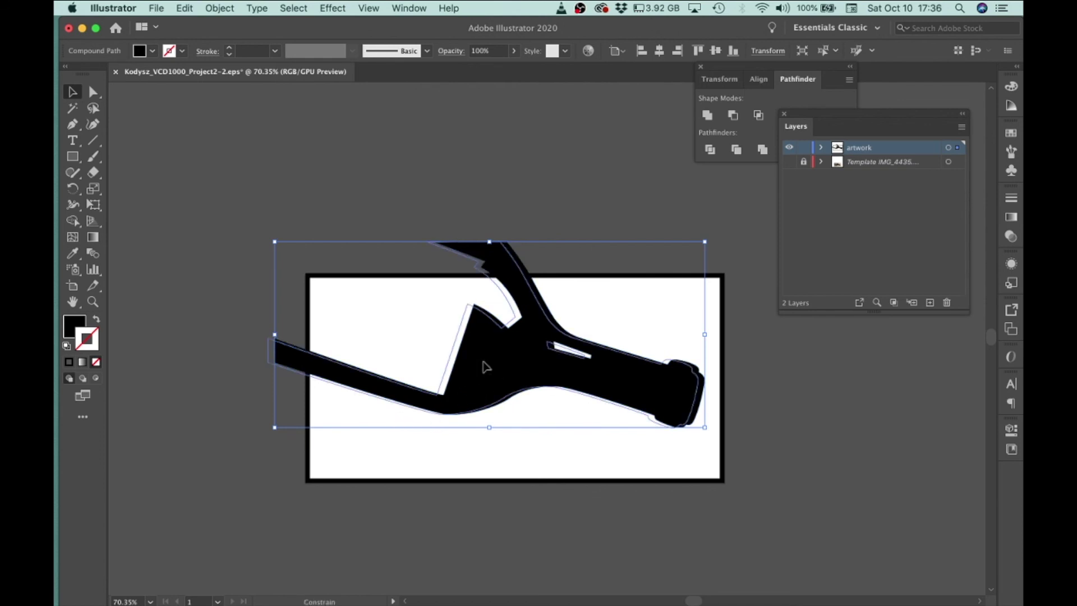
key(Left)
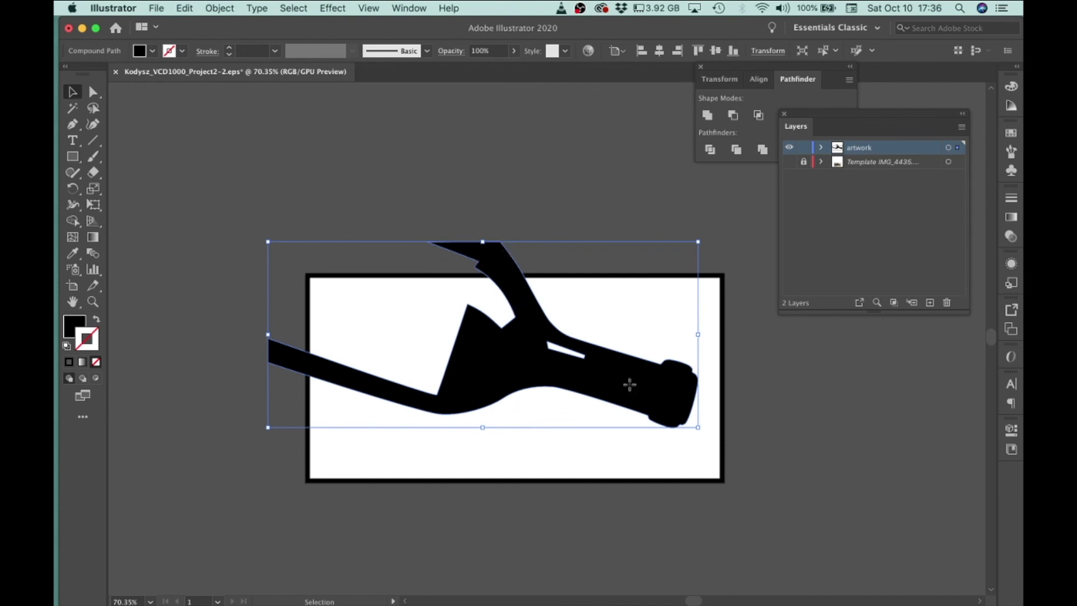
key(Up)
key(Up)
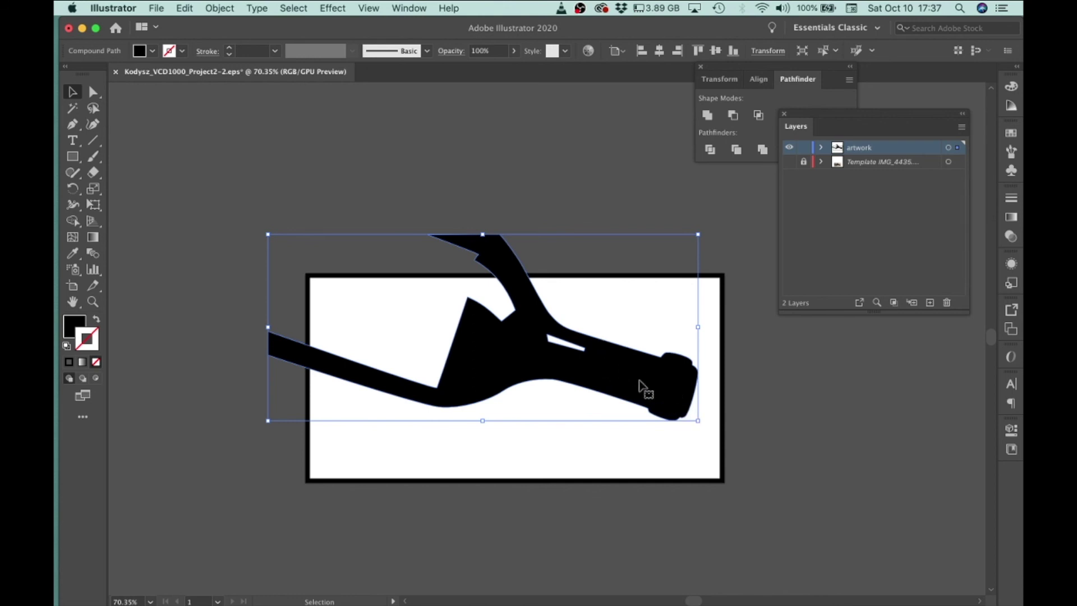
drag(640, 380, 640, 375)
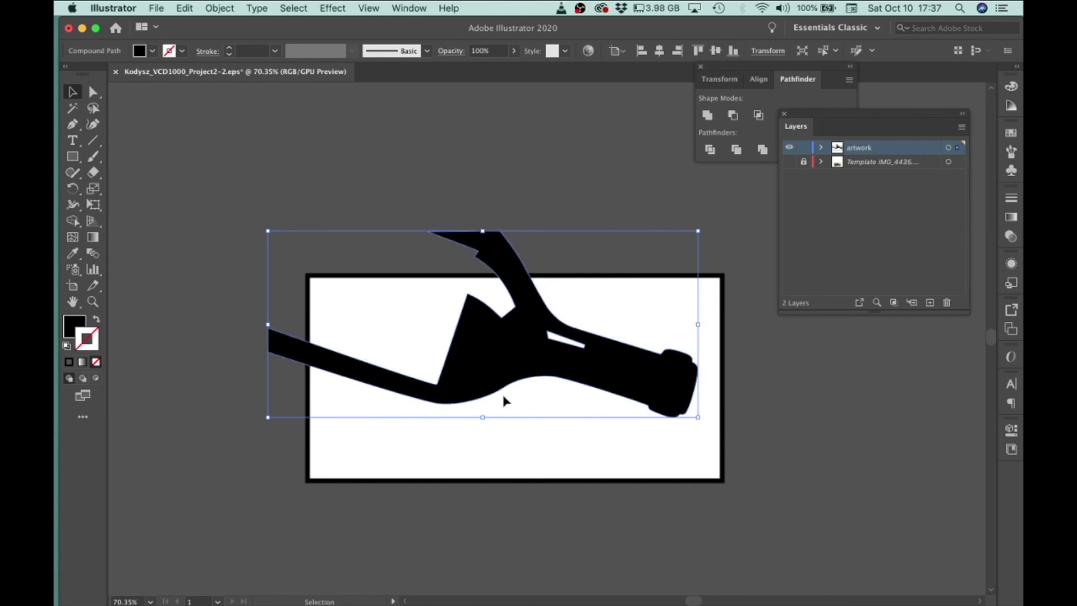